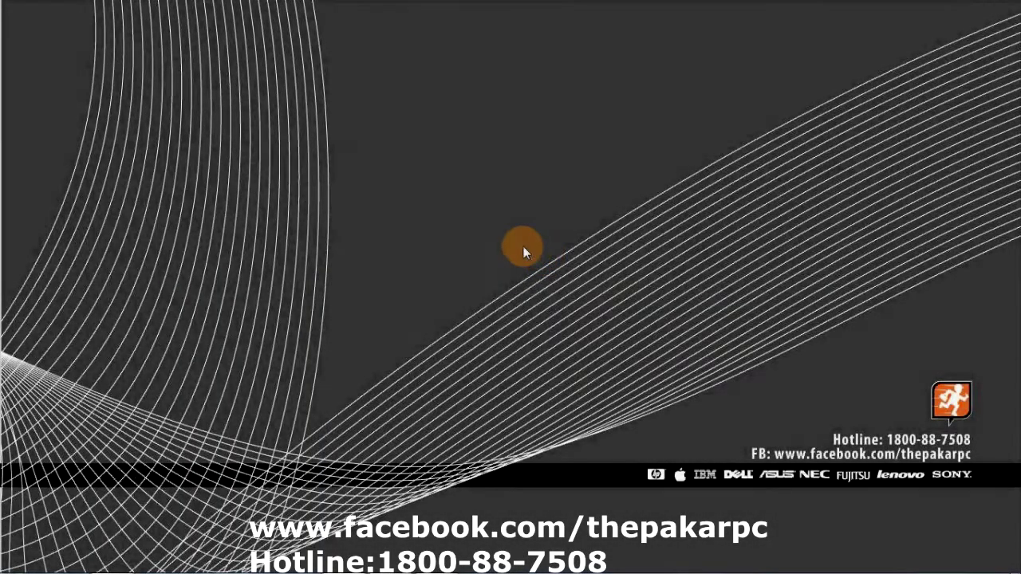
- Open the Windows 7 Start menu to reach the program list
click(19, 559)
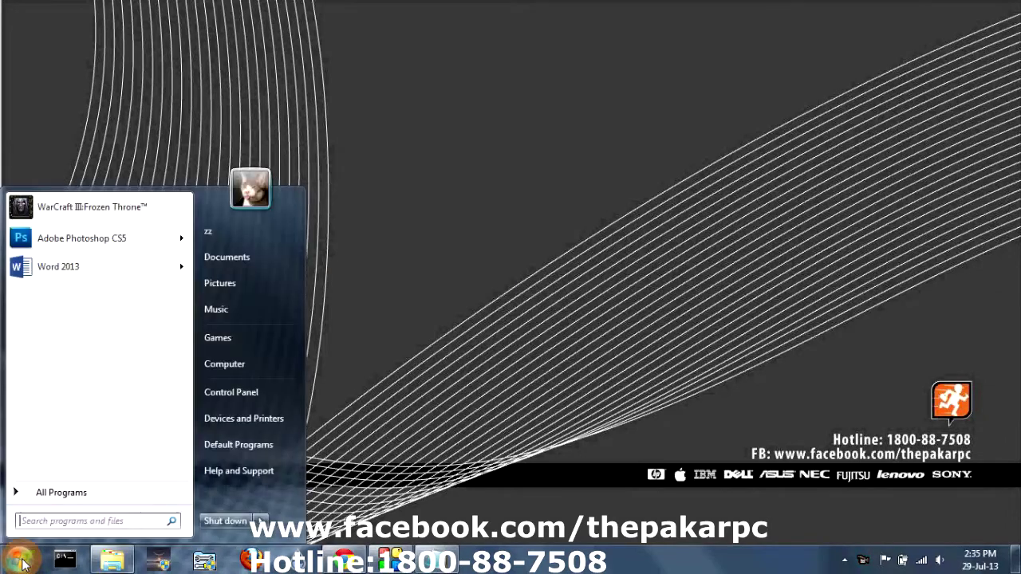
- Launch Word 2013 and create a new blank document, Document1
click(51, 266)
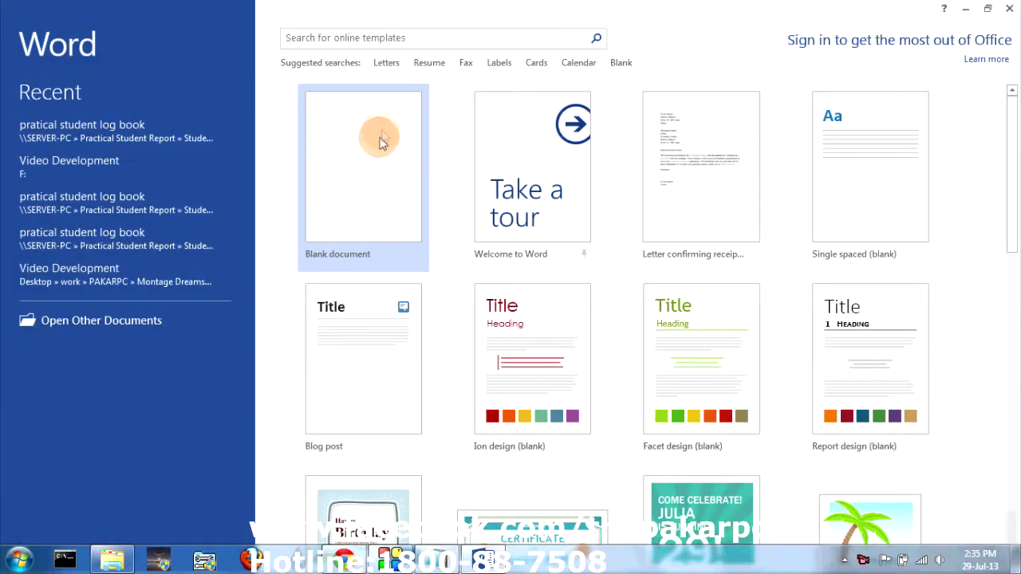
click(380, 142)
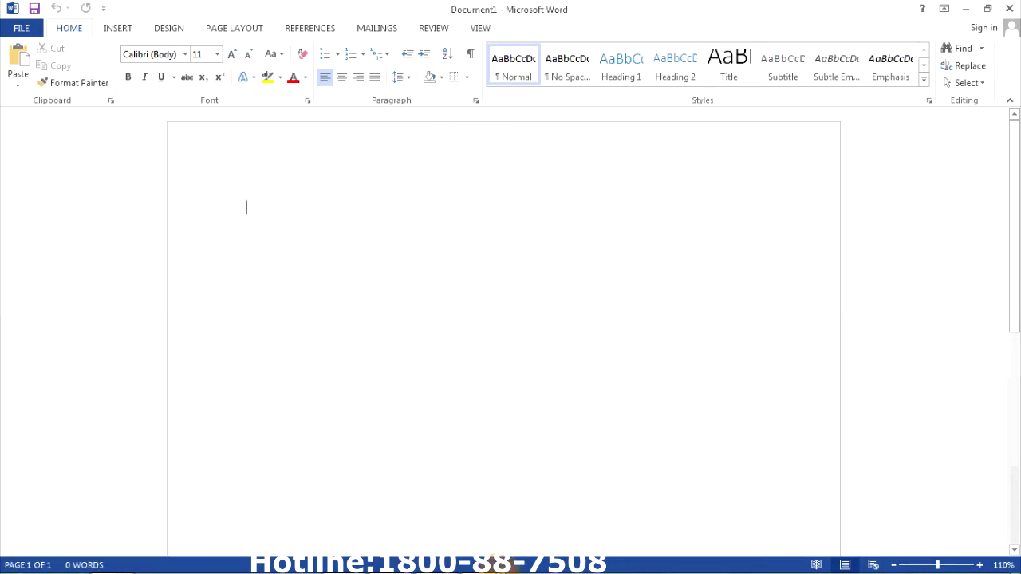
- Paste all the Notepad font size and colour instructions into the blank Word page
click(482, 560)
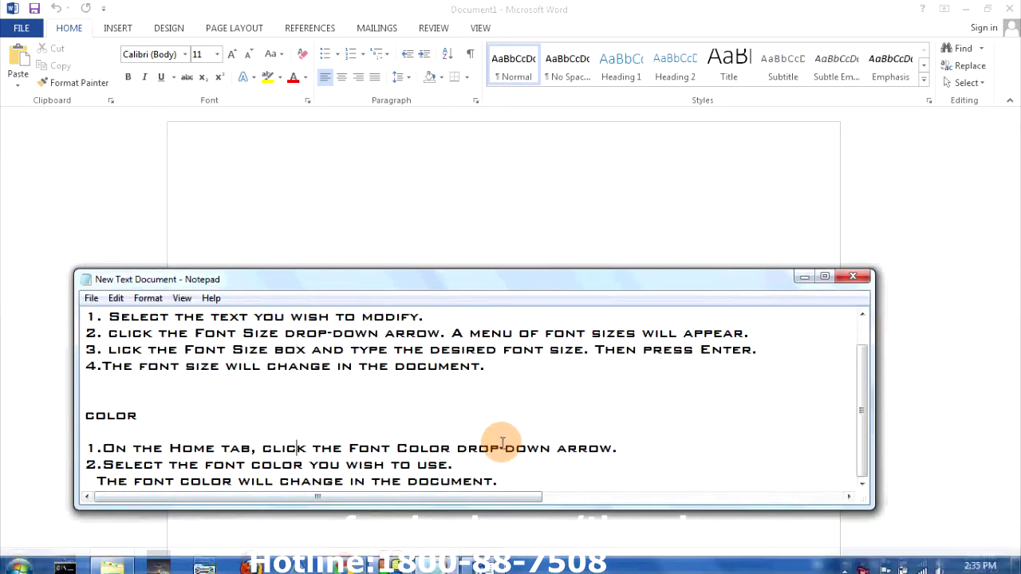
key(ctrl+a)
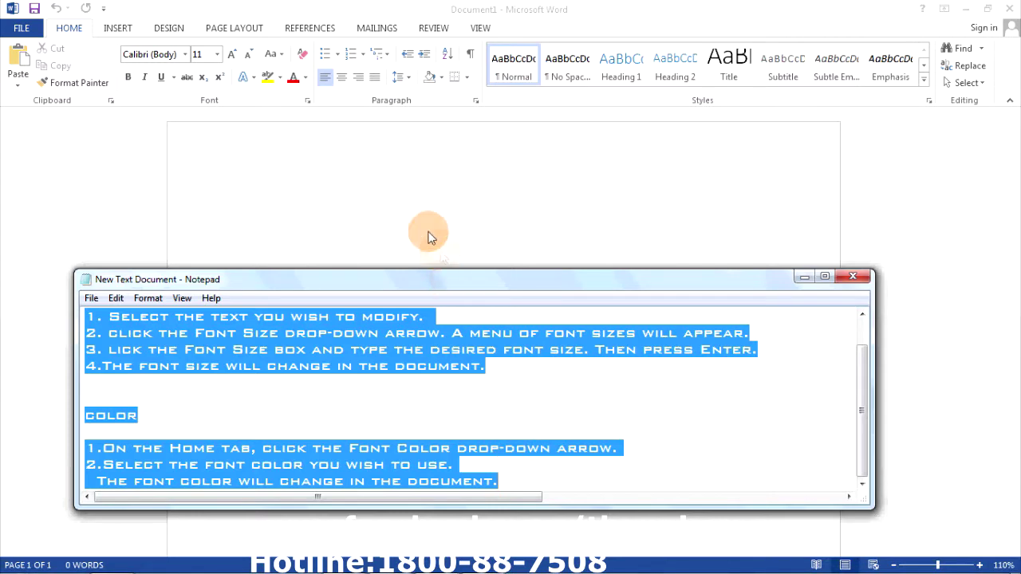
click(427, 229)
text(To Change the Font Size And Color  1. Select the text you wish to modify. 2. click the Font Size drop-down arrow. A menu of font sizes will appear. 3. lick the Font Size box and type the desired font size. Then press Enter. 4.The font size will change in the document.   color  1.On the Home tab, click the Font Color drop-down arrow. 2.Select the font color you wish to use.   The font color will change in the document.)
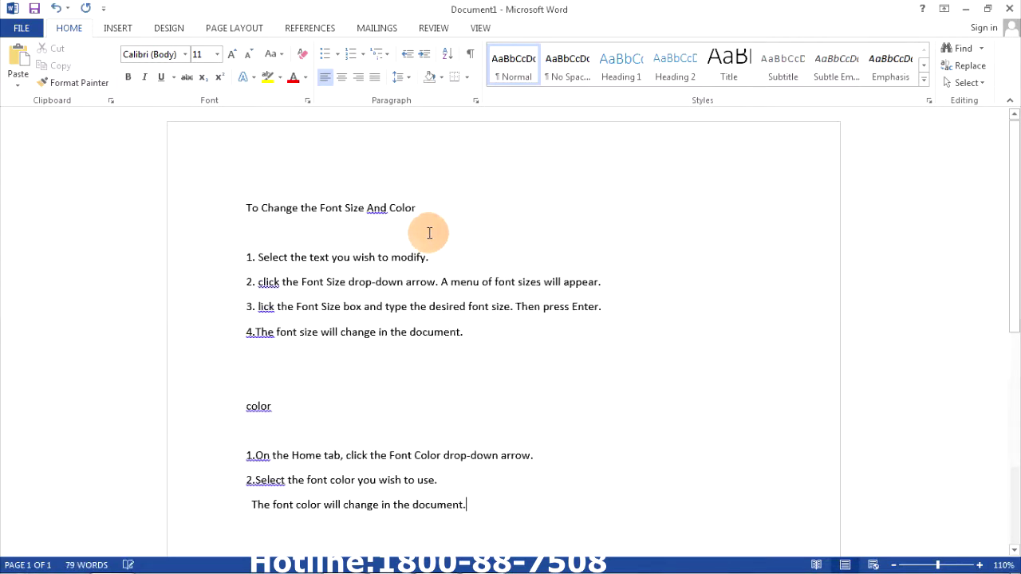
scroll(430, 224, down, 1)
click(412, 170)
text(:)
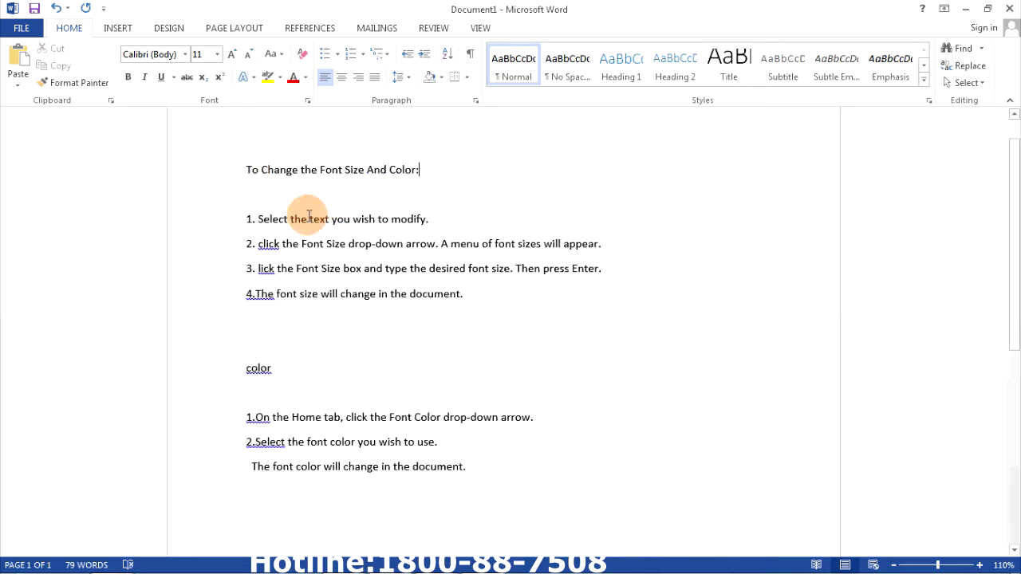
- Select the heading words 'Font Size' and preview sizes from the font size list
drag(259, 221, 440, 220)
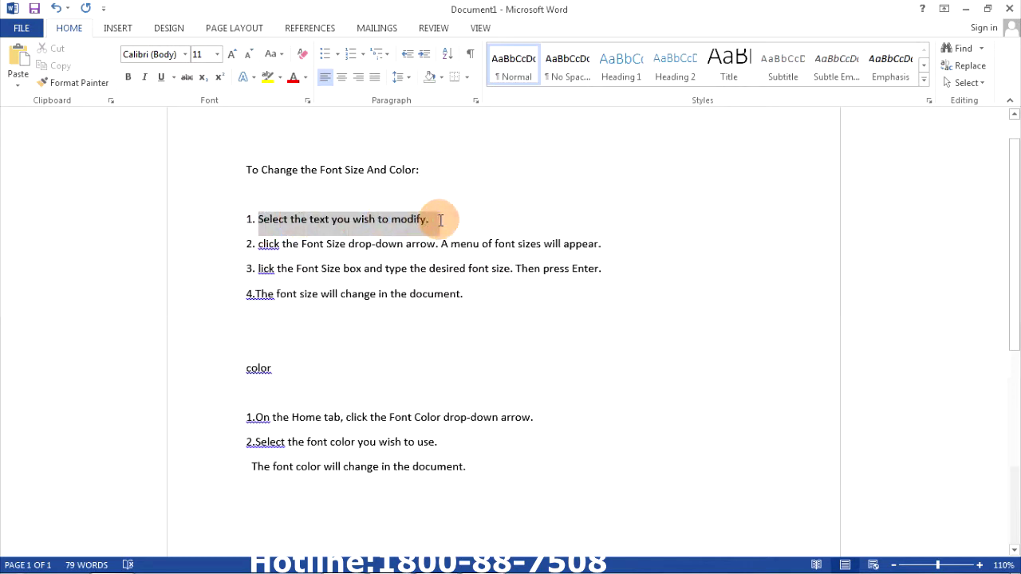
click(335, 204)
drag(257, 221, 427, 222)
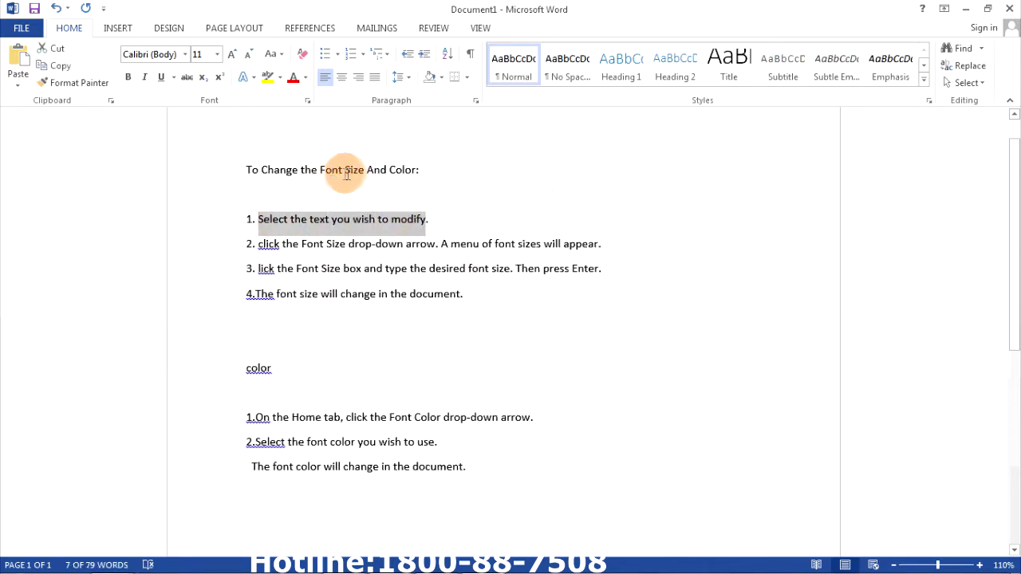
drag(322, 172, 366, 172)
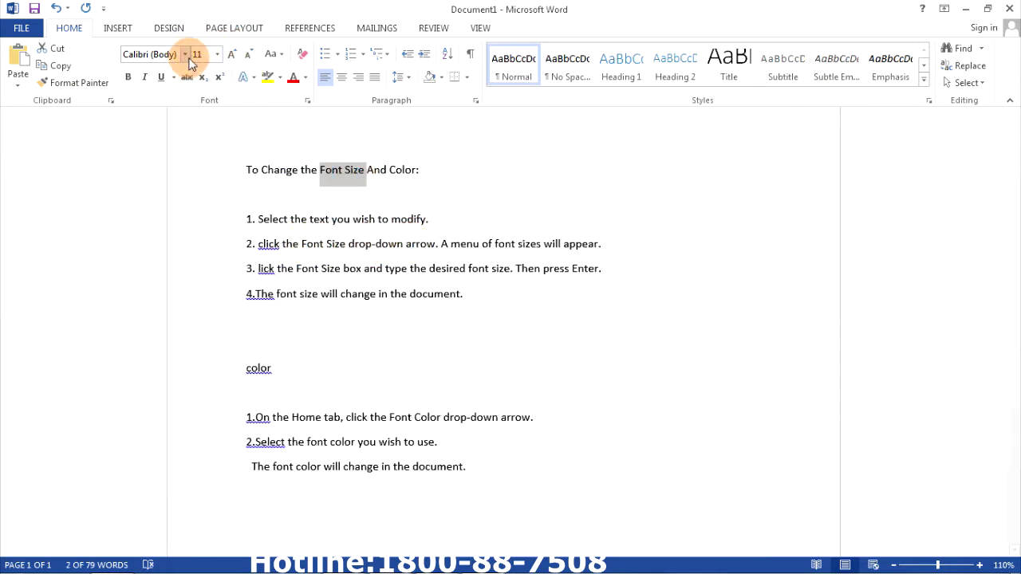
click(217, 55)
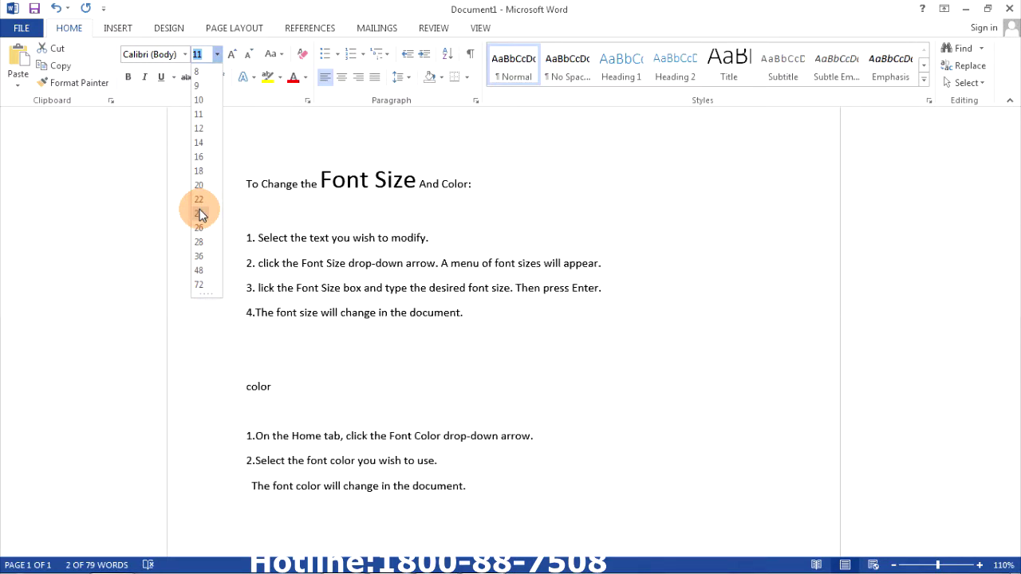
- Set the heading words 'Font Size' to 12 pt, then grow them step by step
click(198, 129)
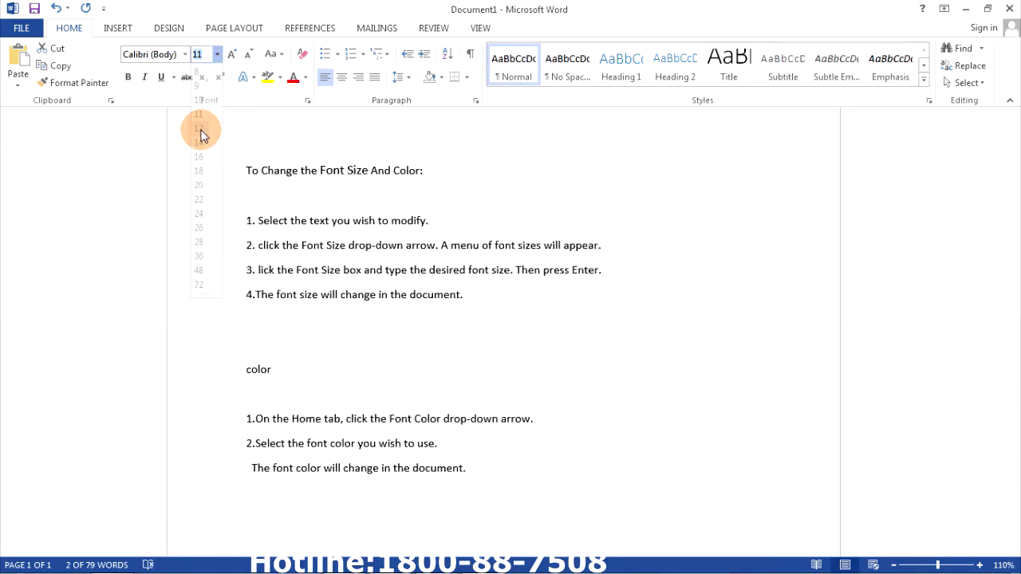
click(233, 58)
click(232, 56)
click(231, 56)
click(247, 54)
click(246, 56)
click(246, 56)
click(230, 58)
click(230, 57)
click(230, 57)
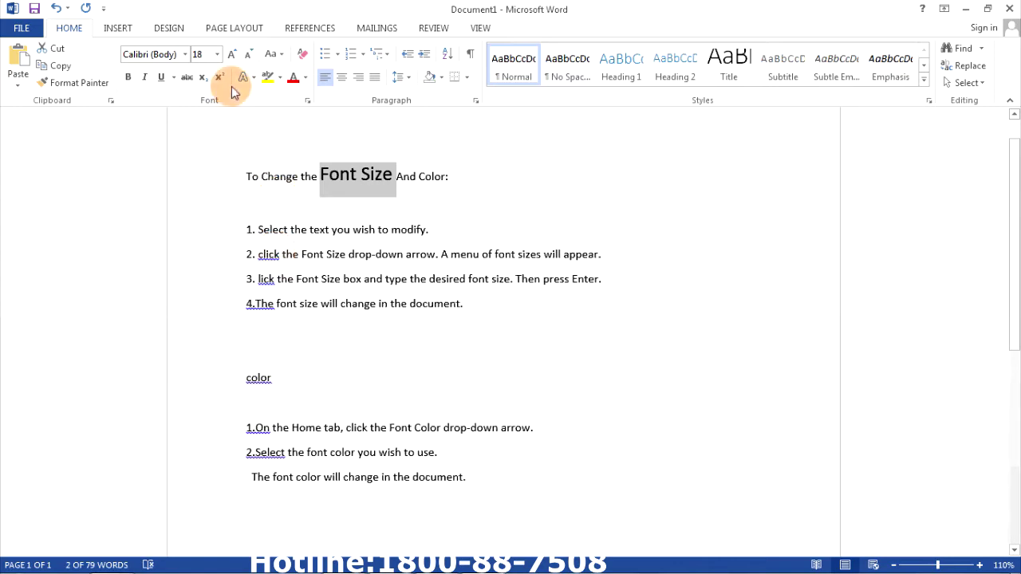
- Settle 'Font Size' at 14 pt and correct step 3's 'lick' to 'click'
click(231, 54)
click(247, 54)
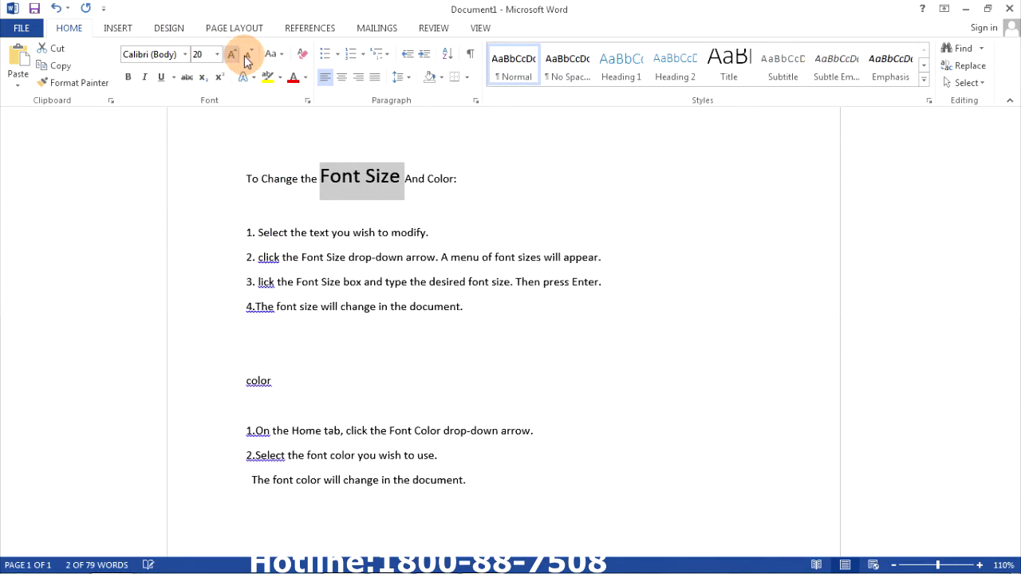
click(247, 56)
click(247, 56)
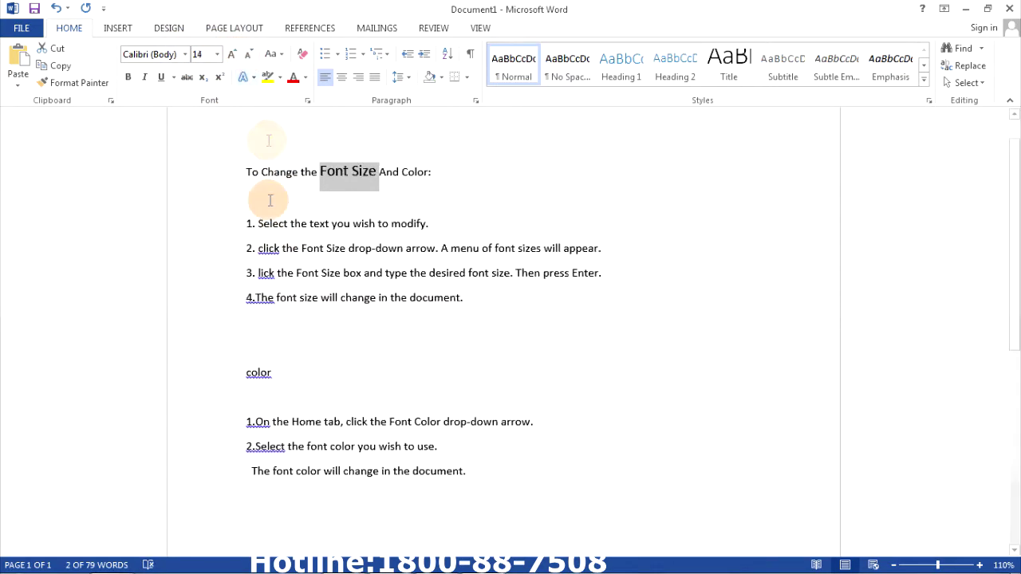
click(257, 273)
text(c)
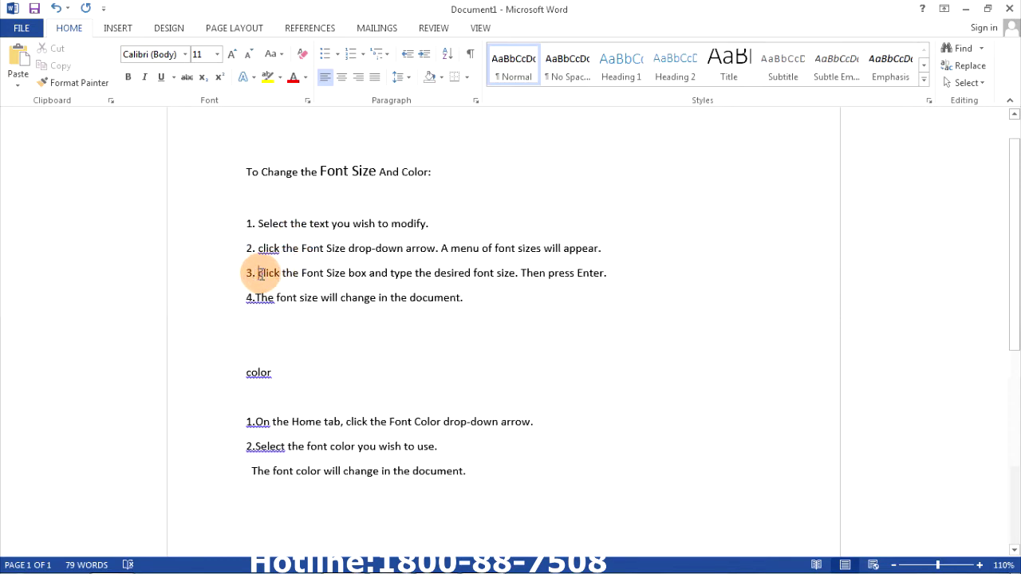
- Select the standalone word 'color' heading the colour steps
drag(255, 298, 464, 298)
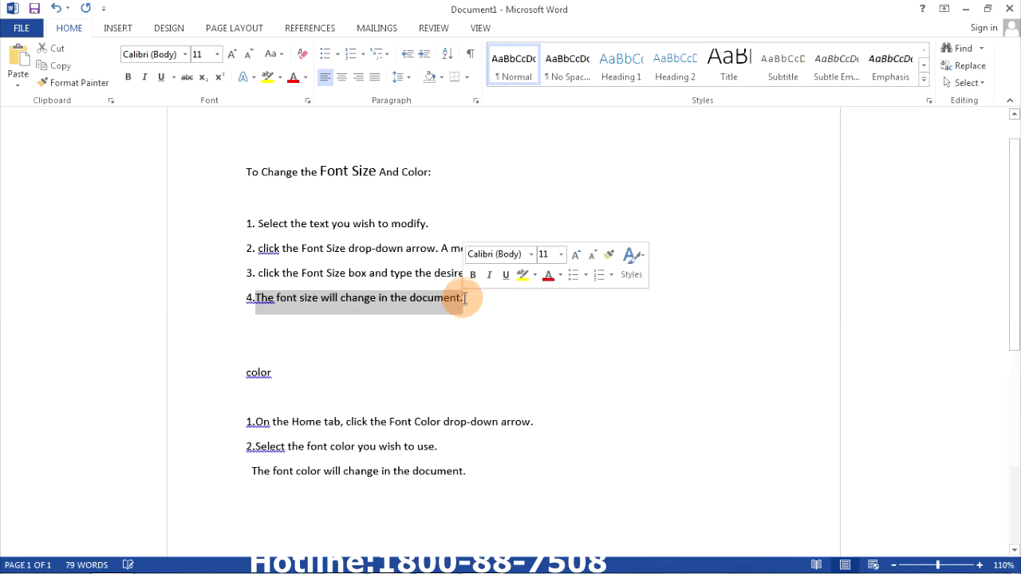
drag(403, 171, 436, 175)
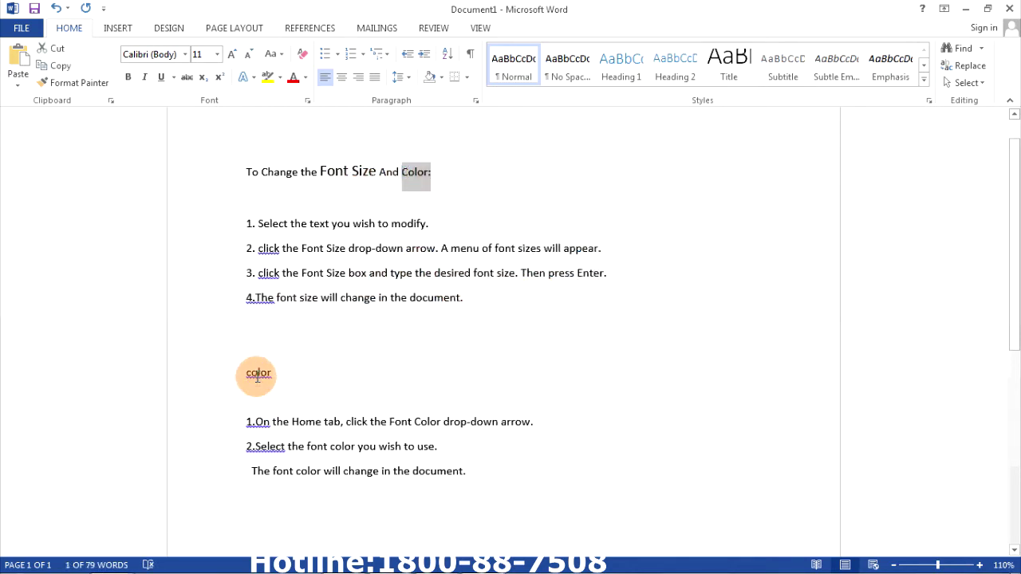
drag(247, 371, 279, 372)
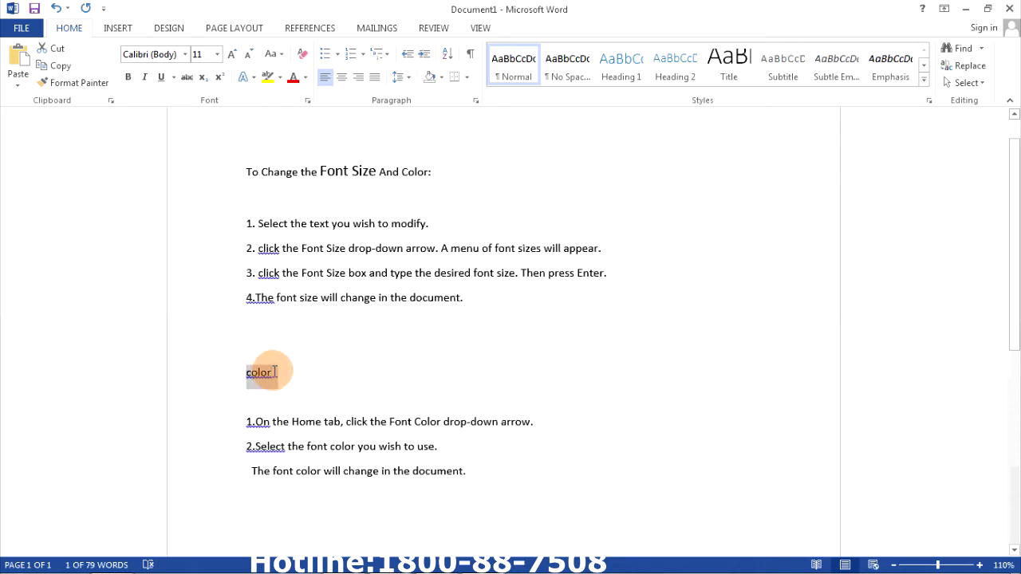
click(255, 374)
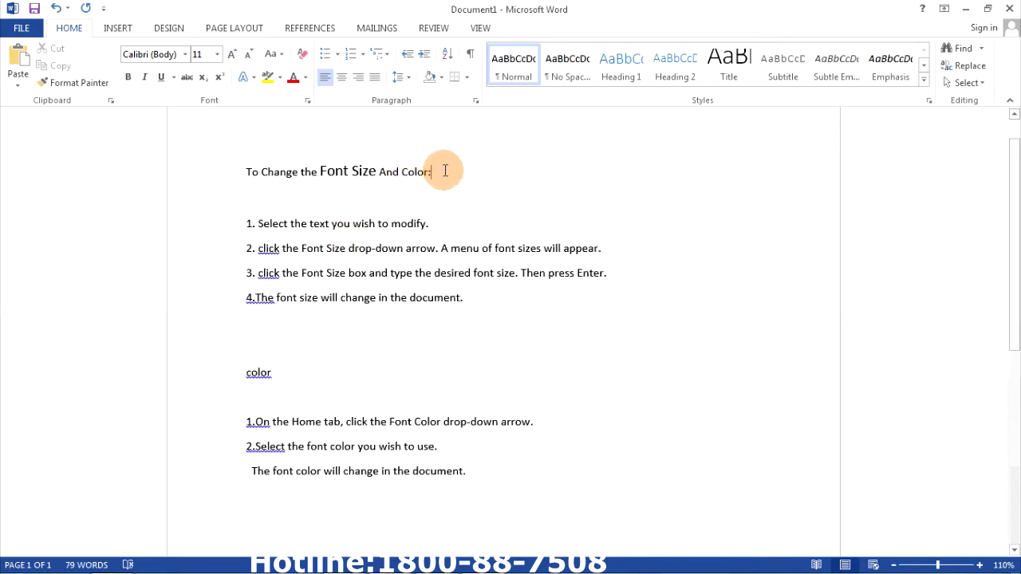
drag(403, 172, 425, 175)
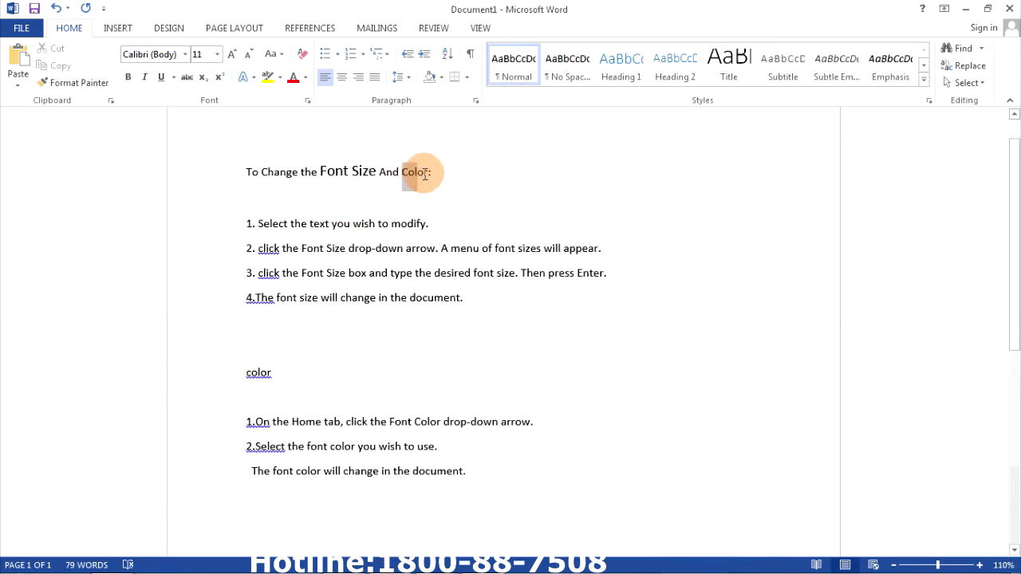
drag(246, 373, 280, 374)
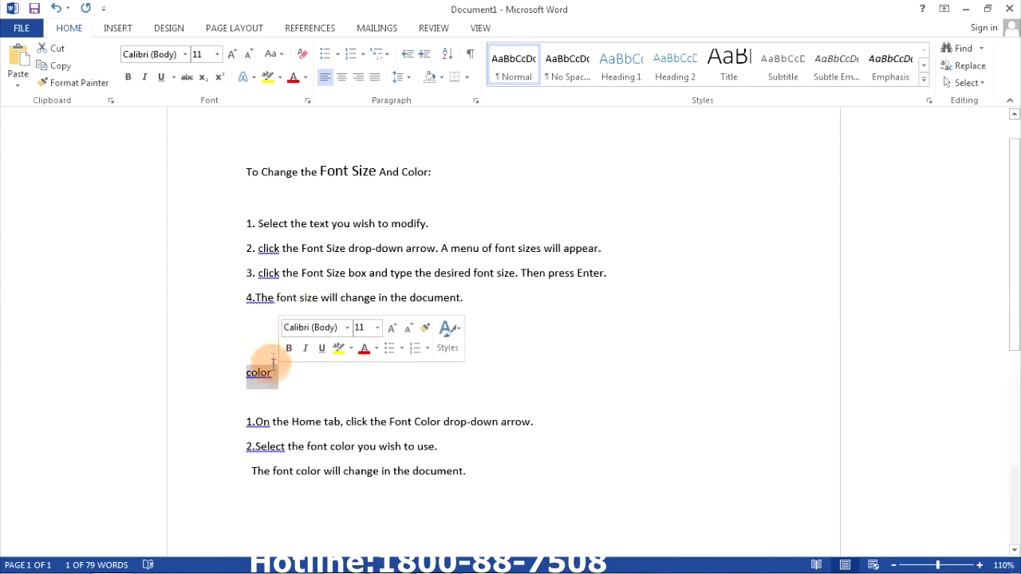
- Colour the standalone 'color' heading light blue and enlarge it to 14 pt
click(307, 83)
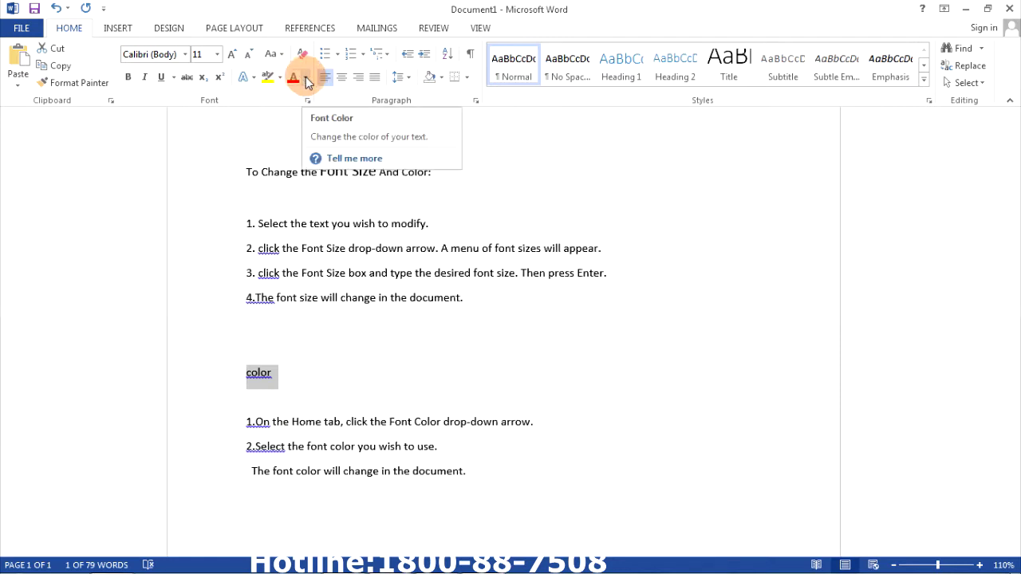
click(306, 78)
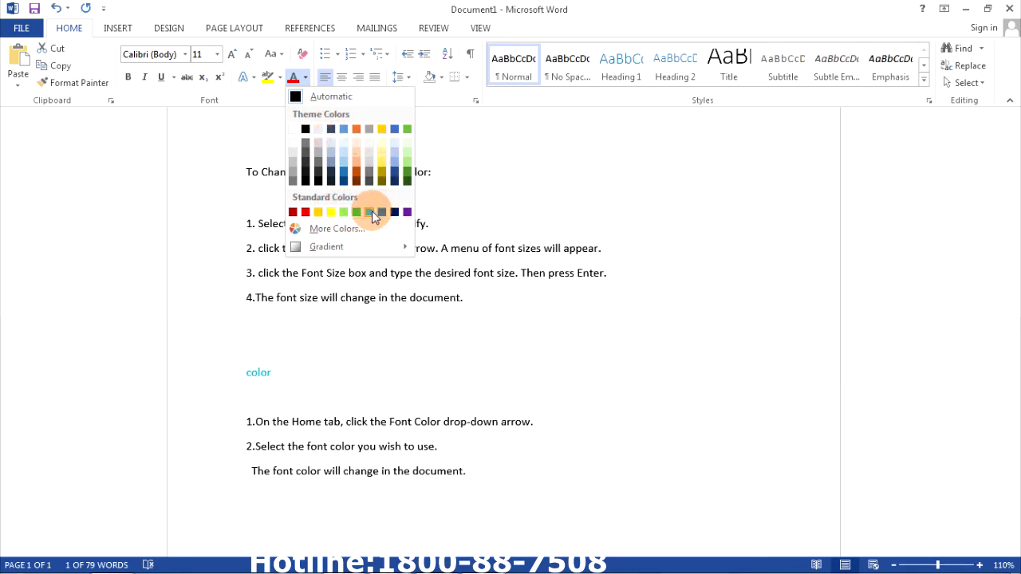
click(373, 212)
click(294, 392)
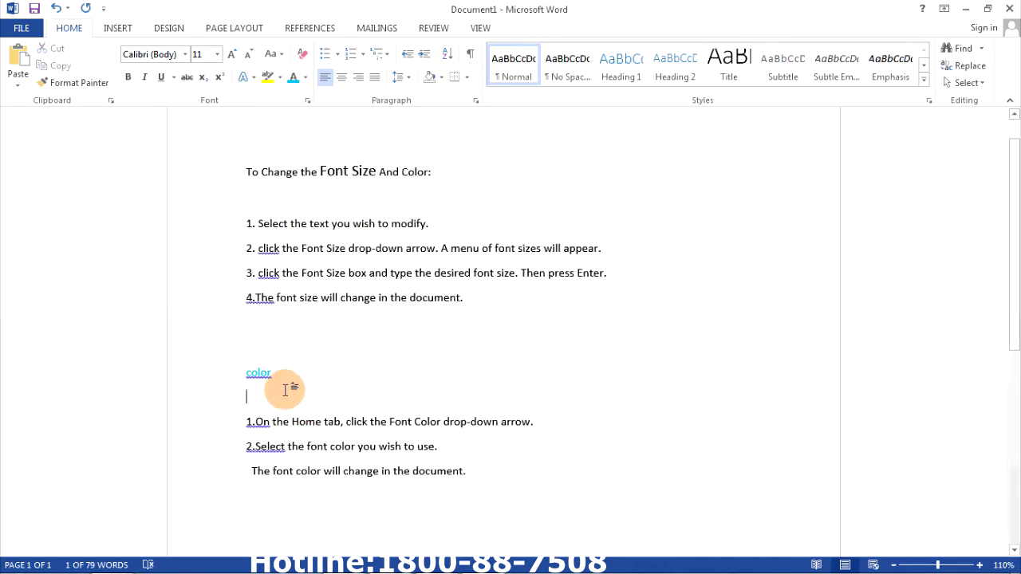
drag(295, 375, 251, 374)
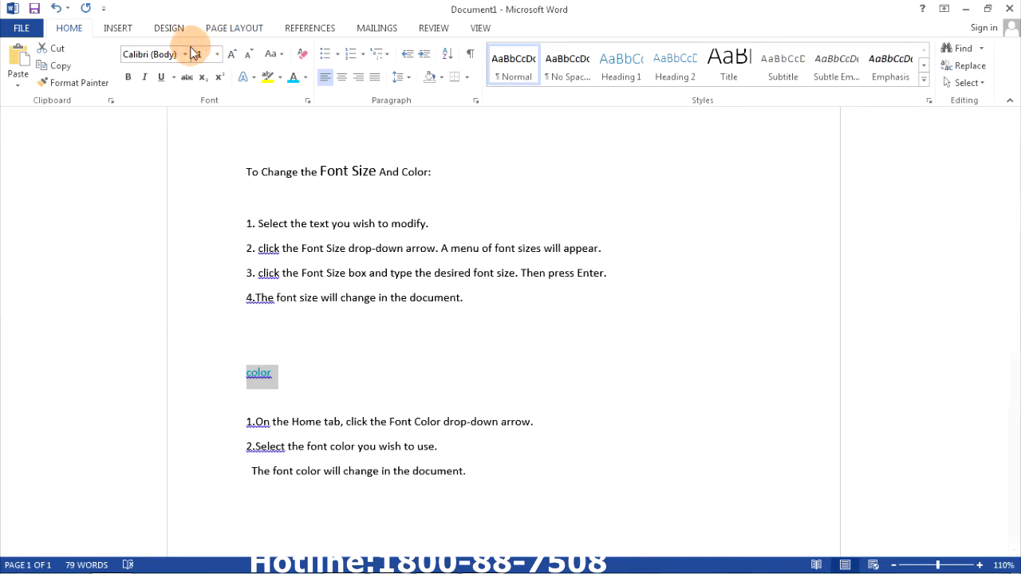
click(219, 54)
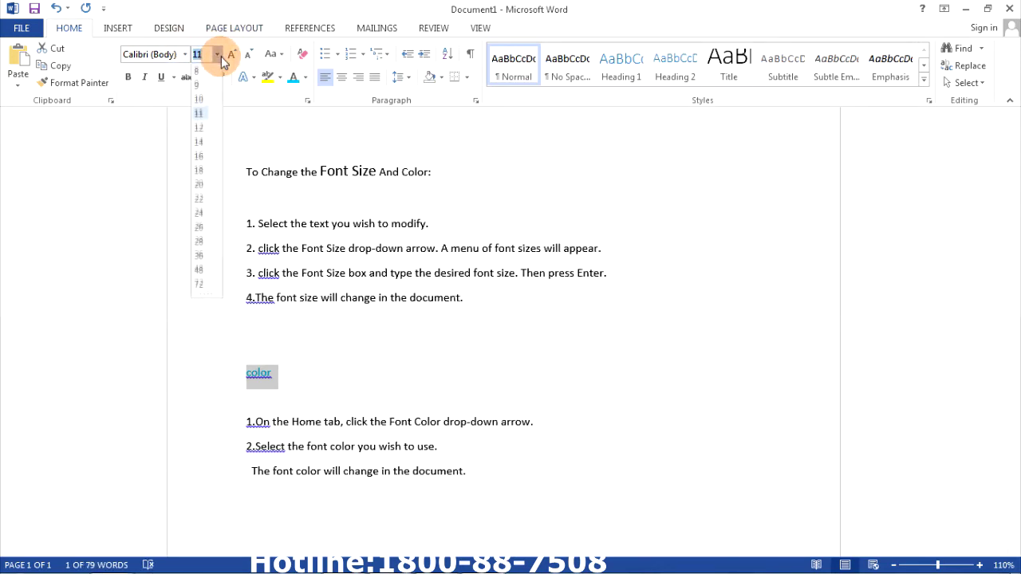
click(201, 144)
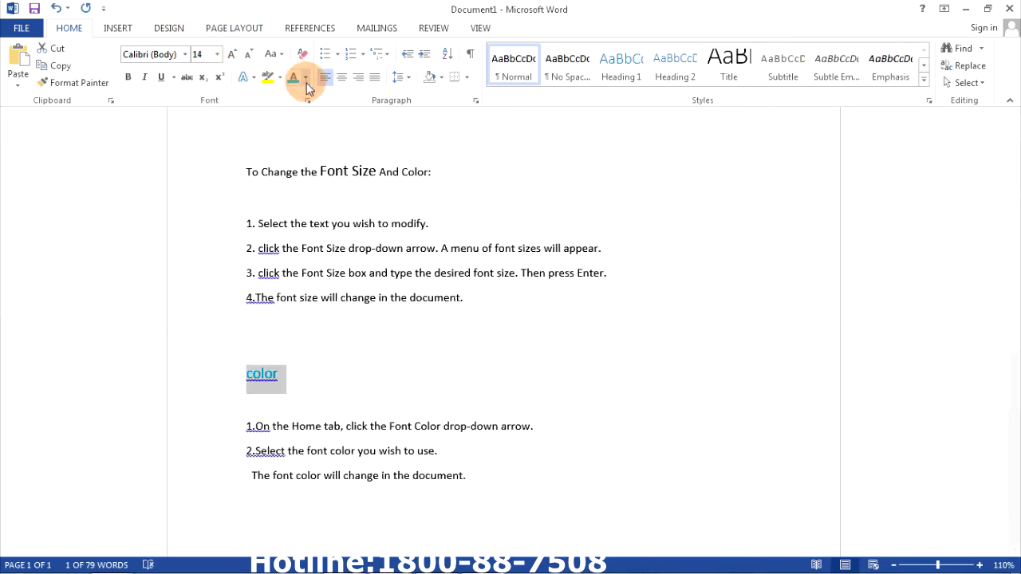
- Change the 'color' heading to dark red and turn the title's 'Color' red
click(306, 77)
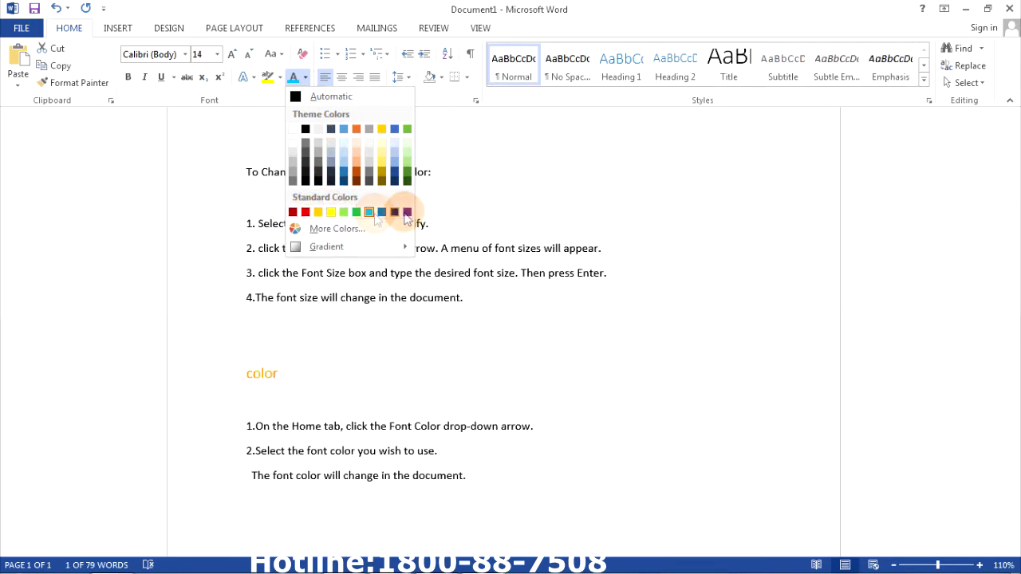
click(292, 214)
click(307, 403)
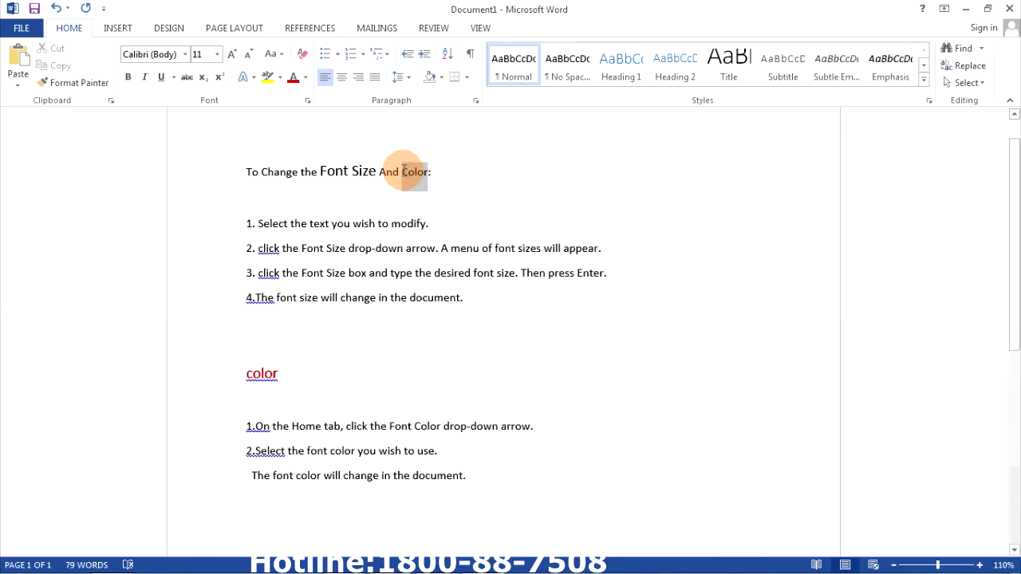
click(293, 79)
click(480, 198)
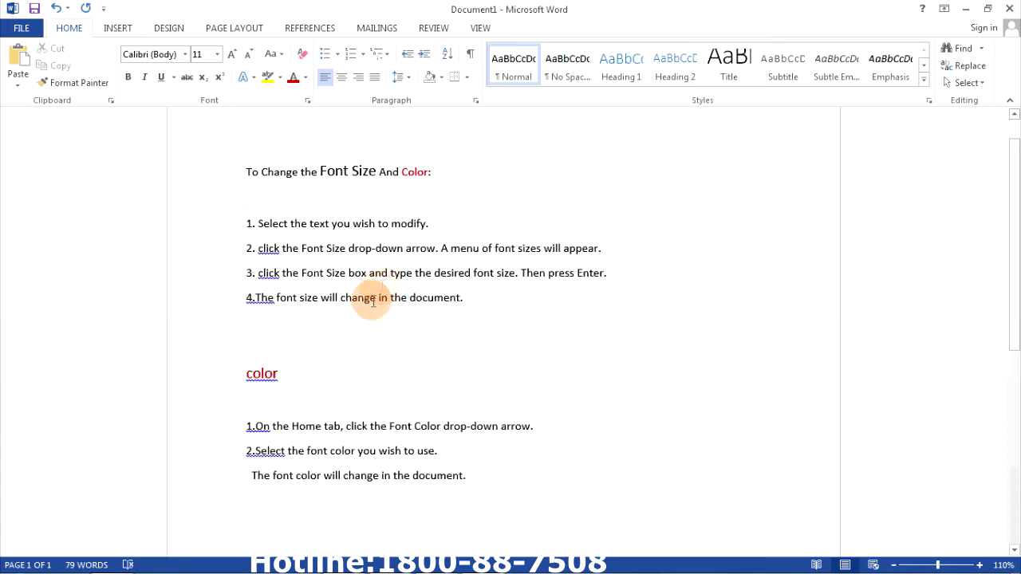
- Number the last colour step '3.' on its own line and align steps 1 and 2
click(253, 475)
text(3.)
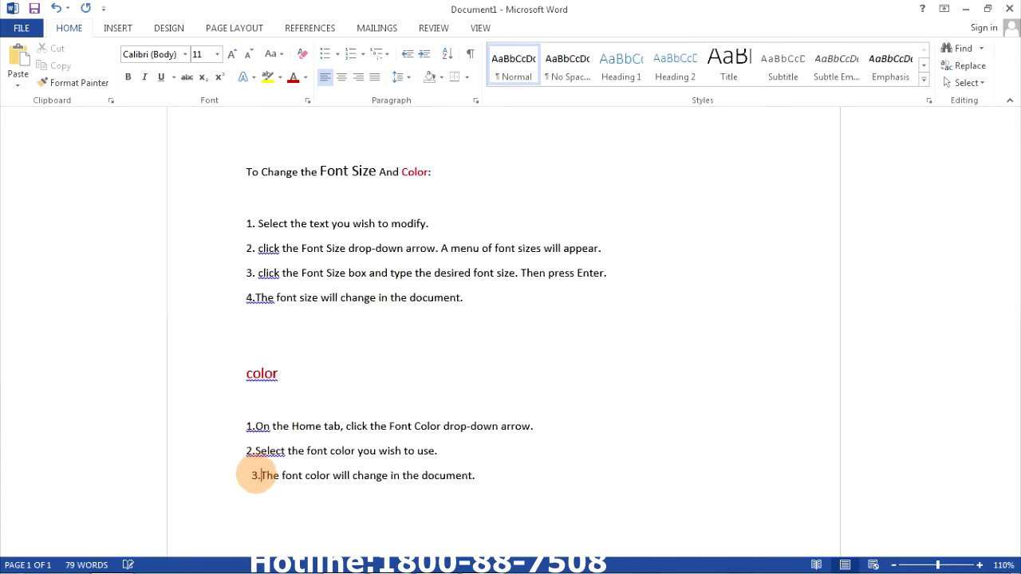
key(BackSpace)
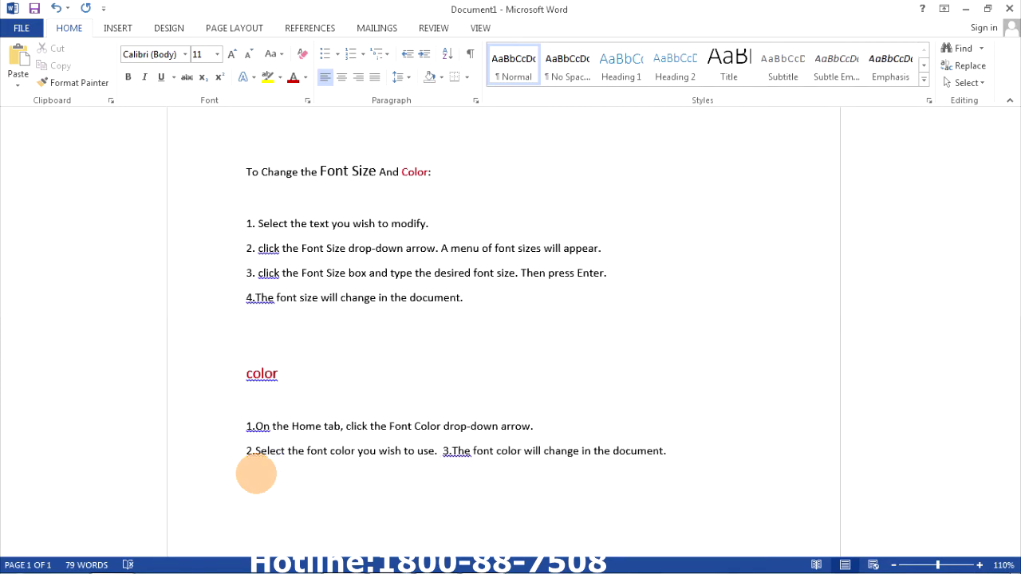
key(BackSpace)
key(BackSpace)
key(Return)
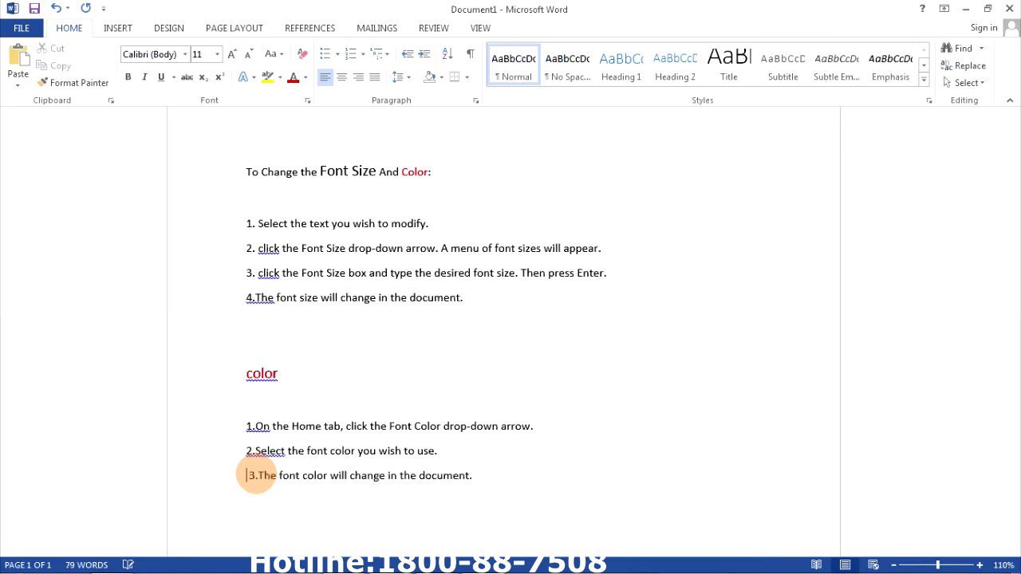
click(247, 450)
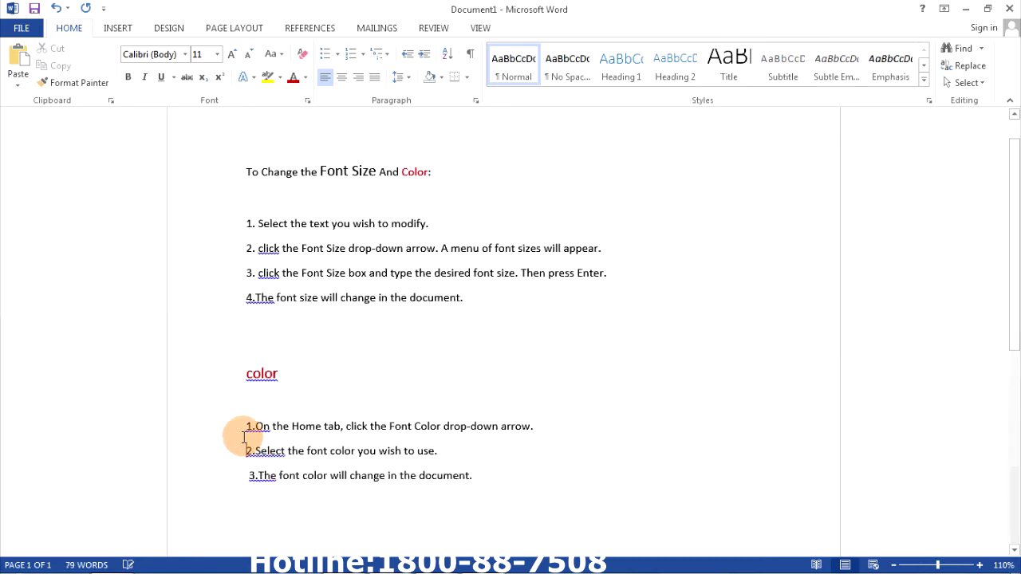
click(244, 427)
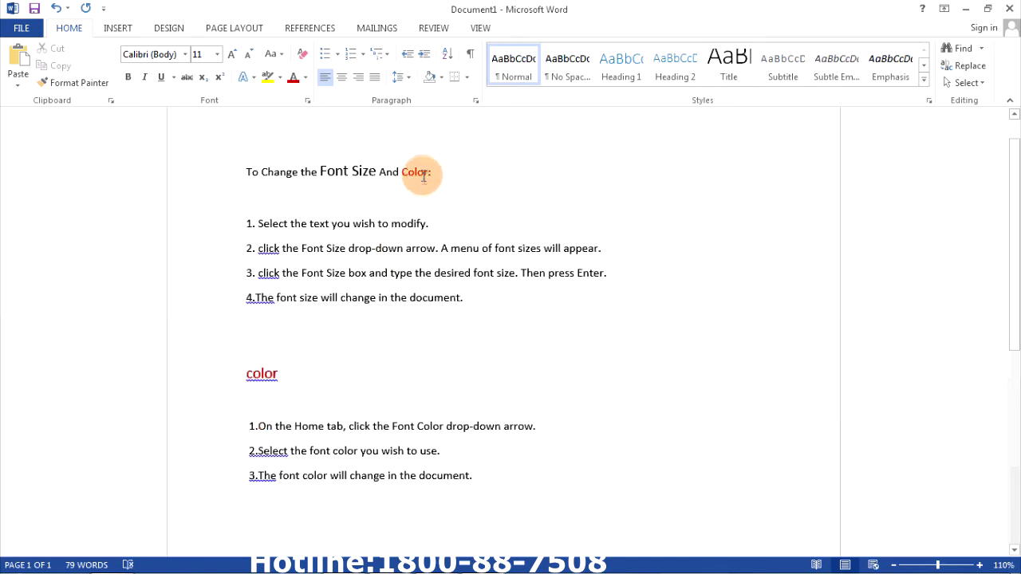
- Resize the title word 'Color' to 14 pt to match 'Font Size'
double_click(262, 374)
drag(402, 172, 427, 180)
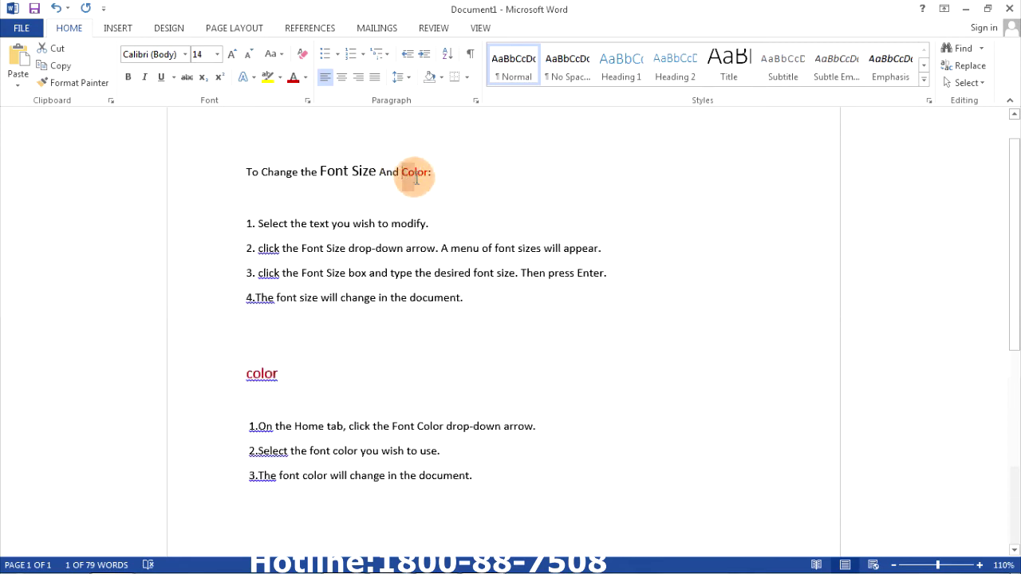
click(217, 53)
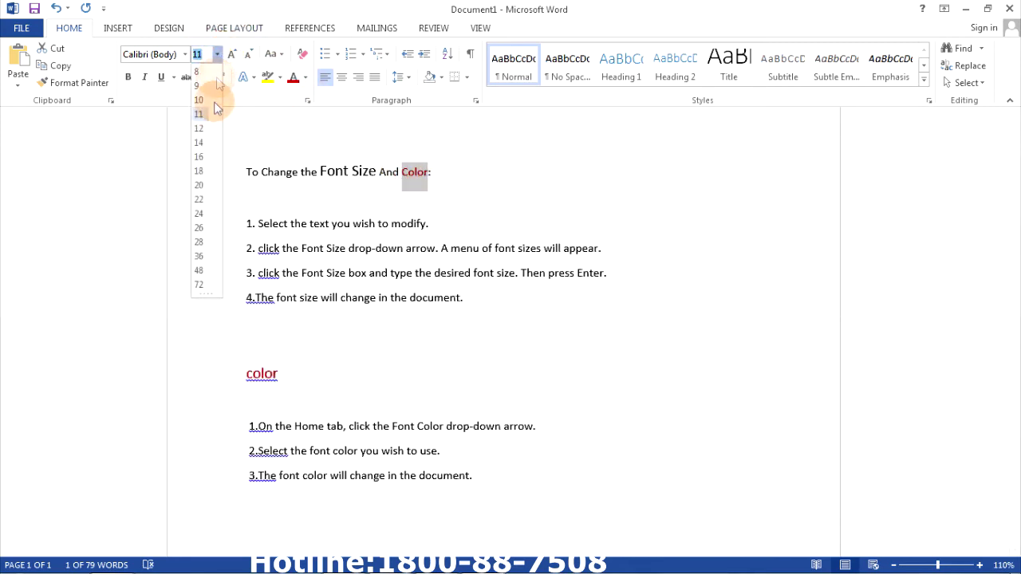
click(202, 142)
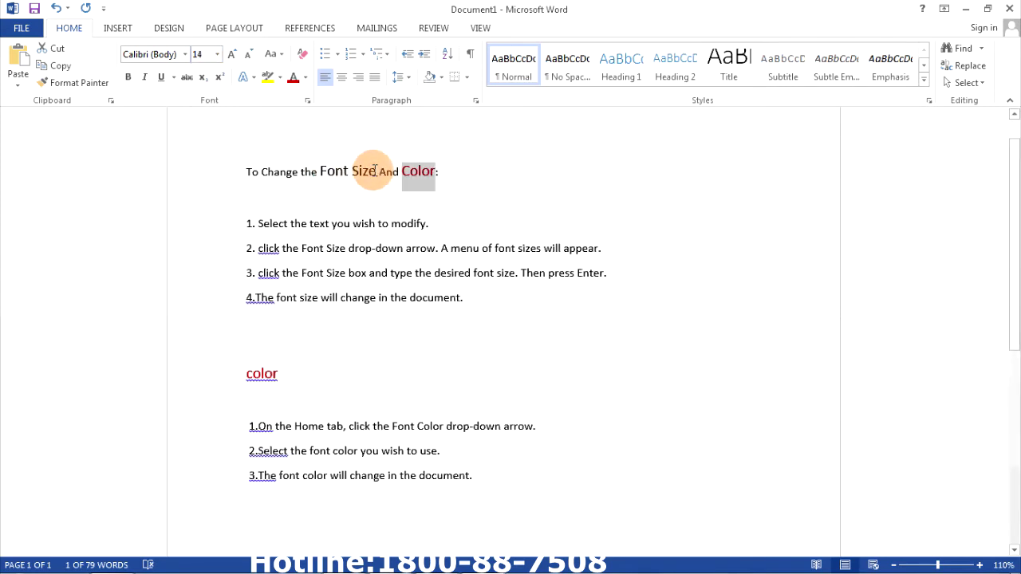
drag(375, 171, 336, 172)
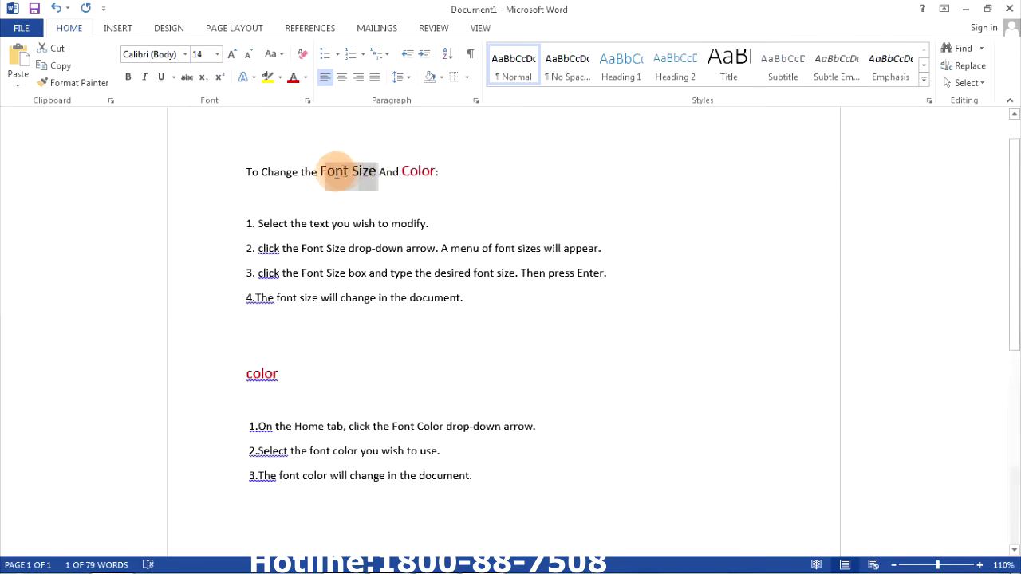
click(199, 53)
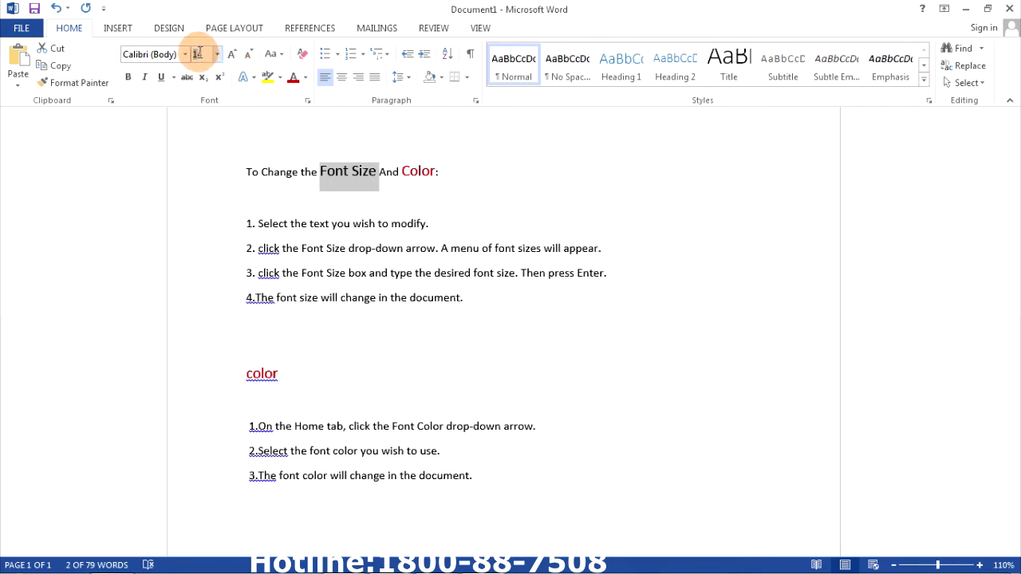
click(203, 54)
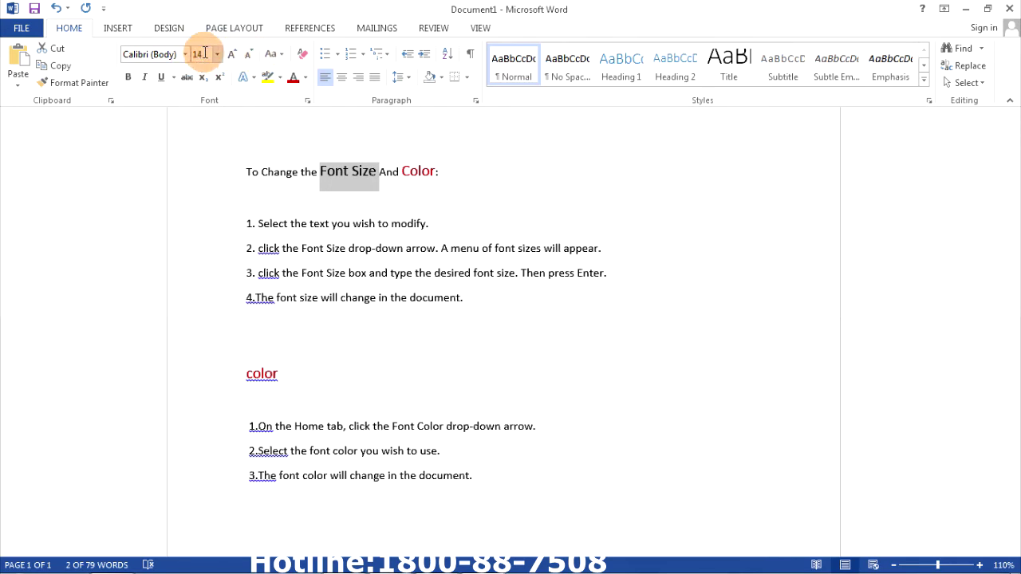
drag(203, 54, 196, 51)
text(23)
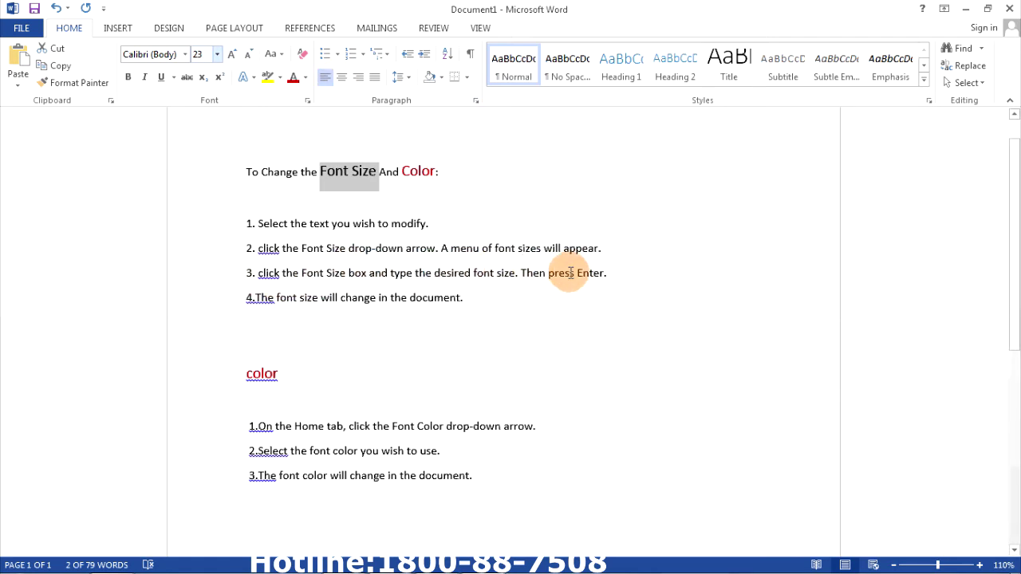
key(Return)
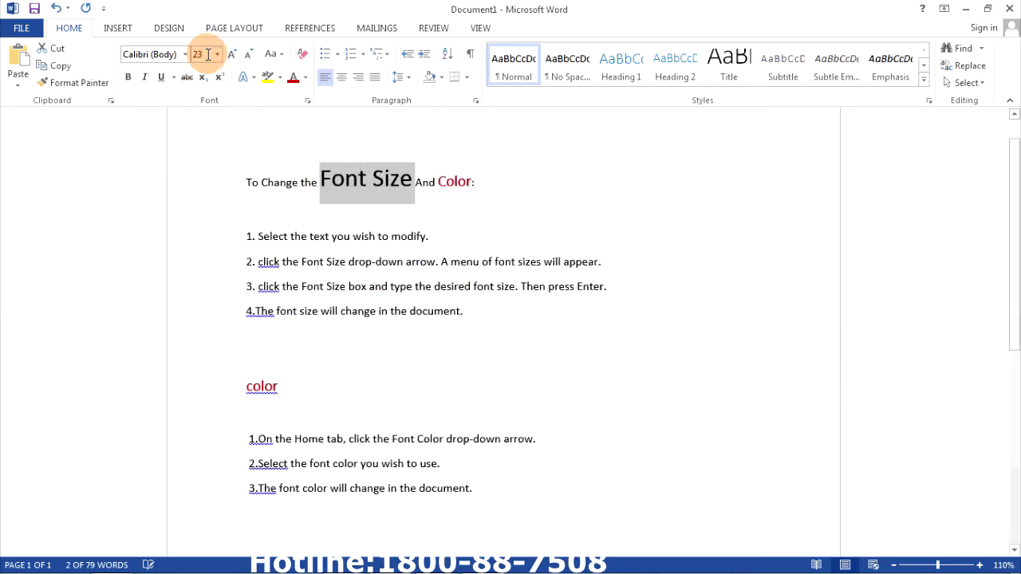
click(206, 54)
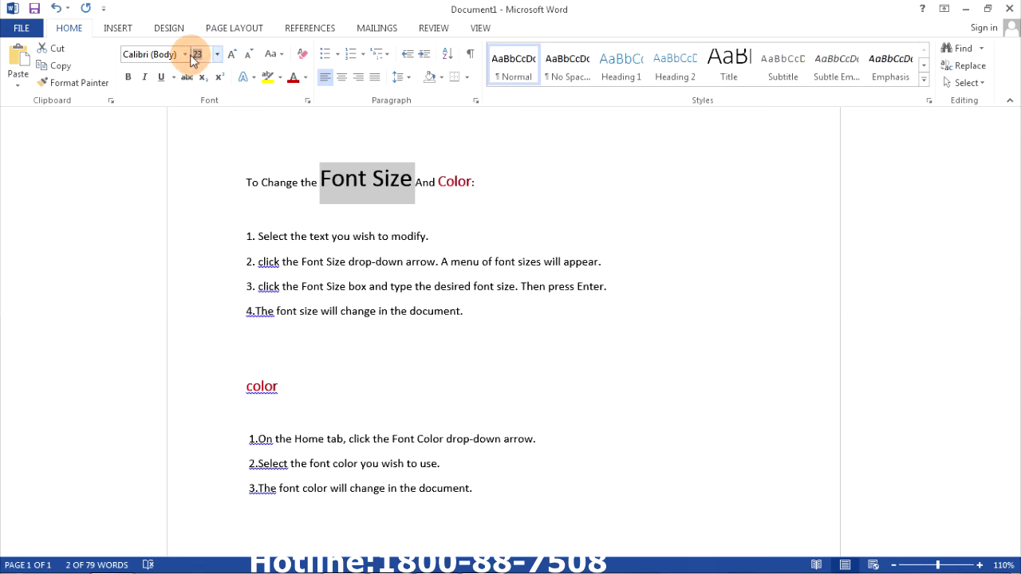
click(206, 54)
text(54)
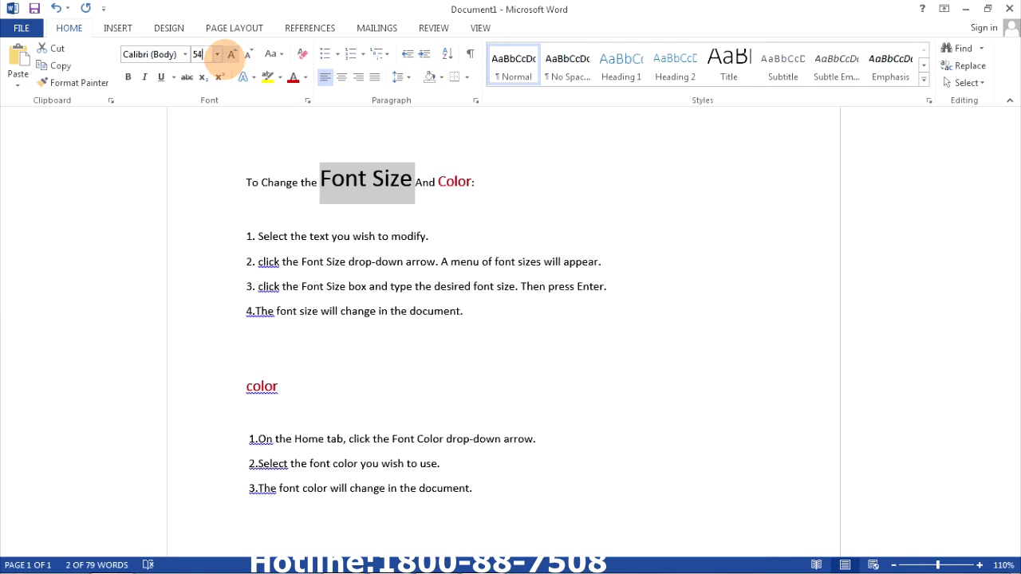
key(Return)
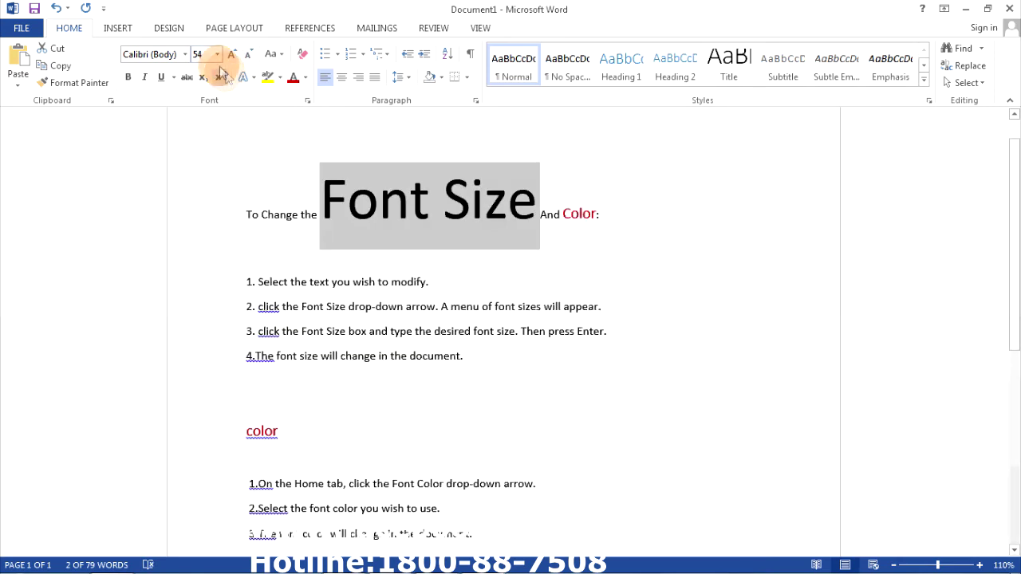
click(199, 53)
double_click(199, 54)
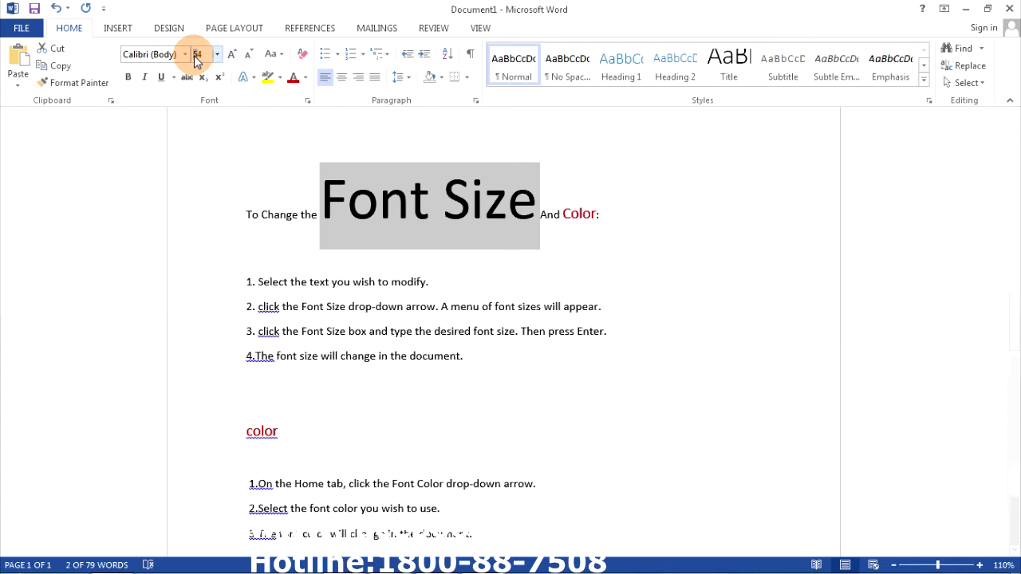
text(20)
key(Return)
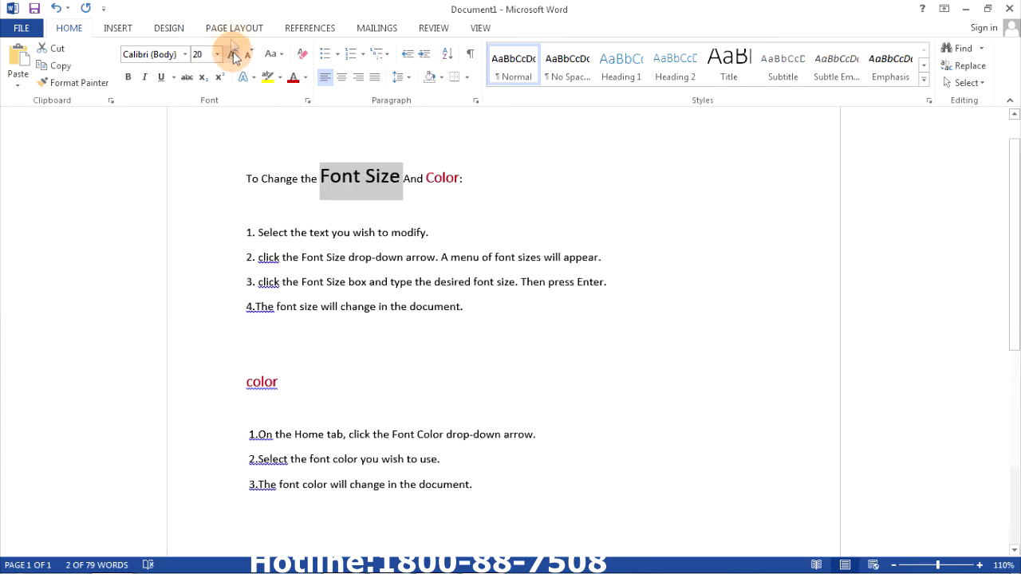
click(203, 52)
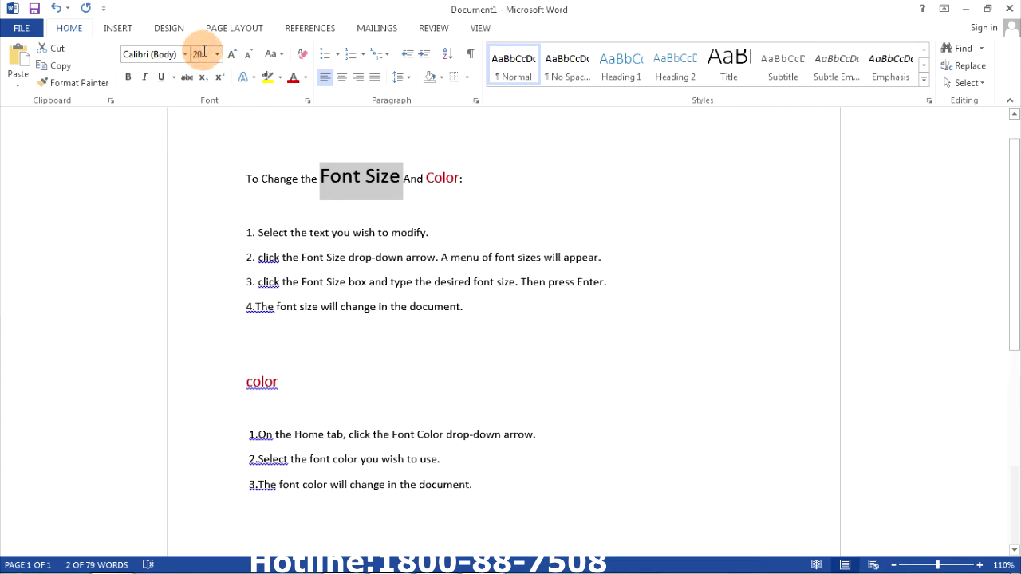
click(203, 51)
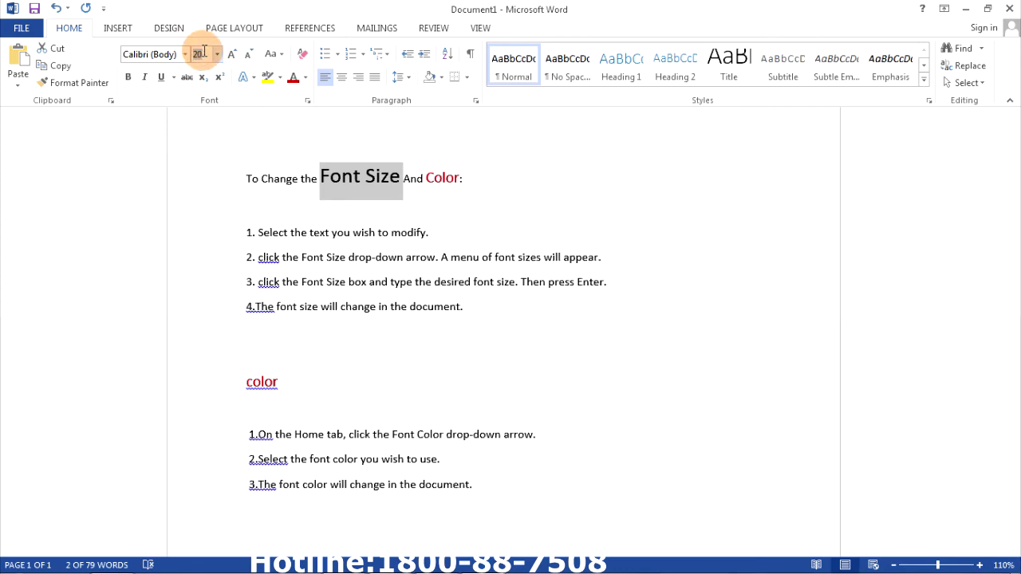
text(14)
key(Return)
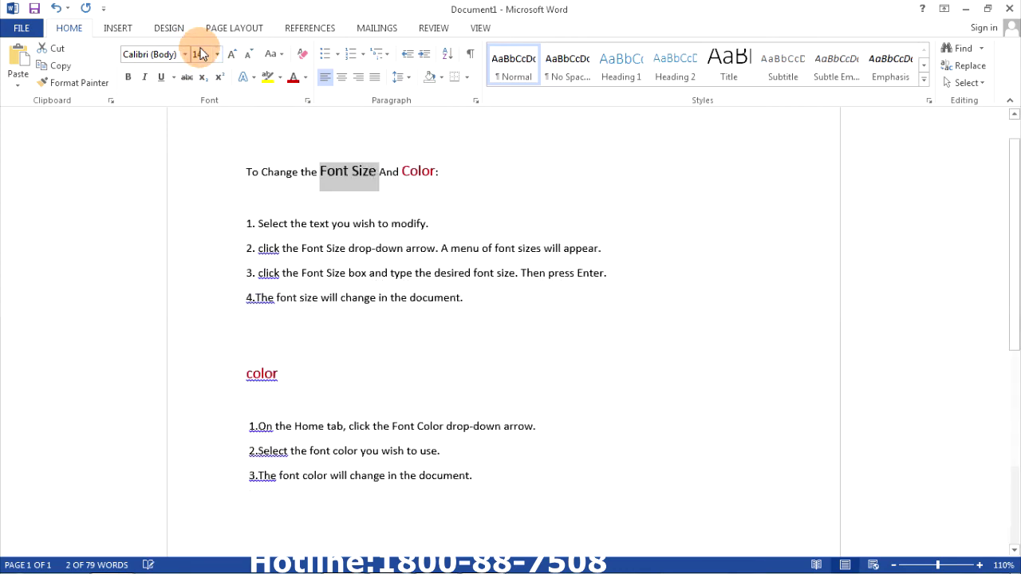
click(389, 205)
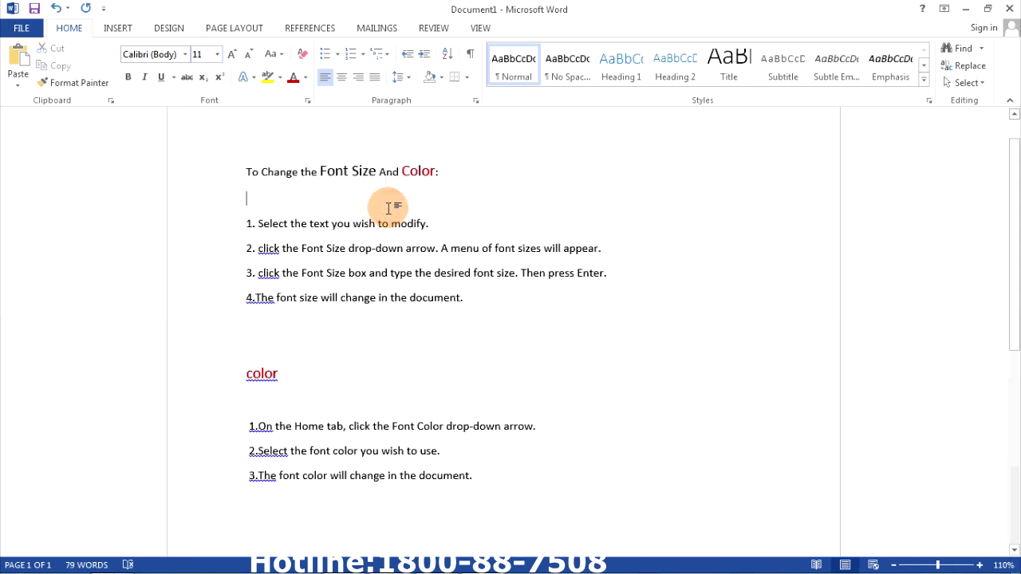
- Add empty lines after '…change in the document.' at the end of the colour steps
click(517, 456)
click(512, 496)
key(Return)
key(Return)
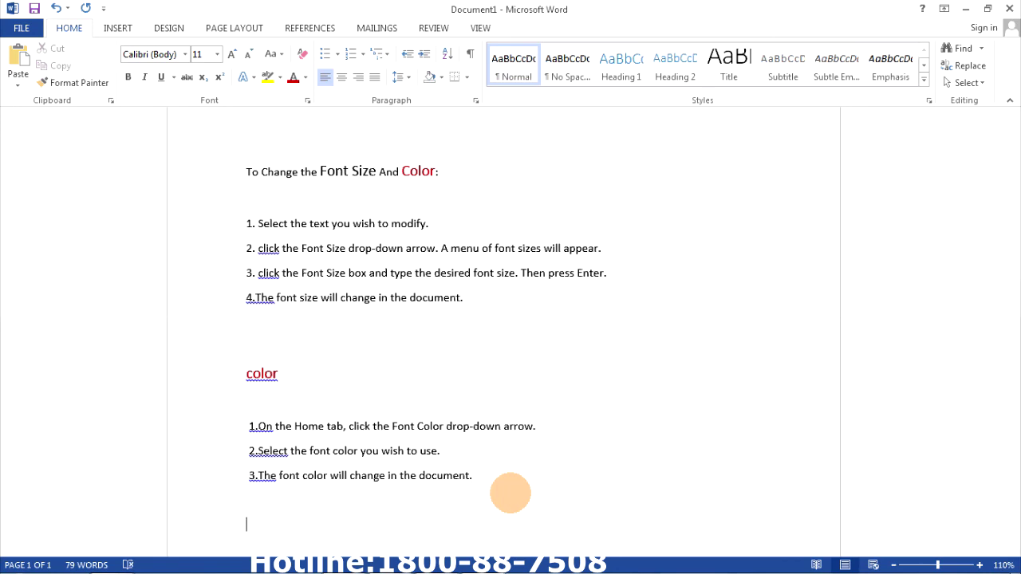